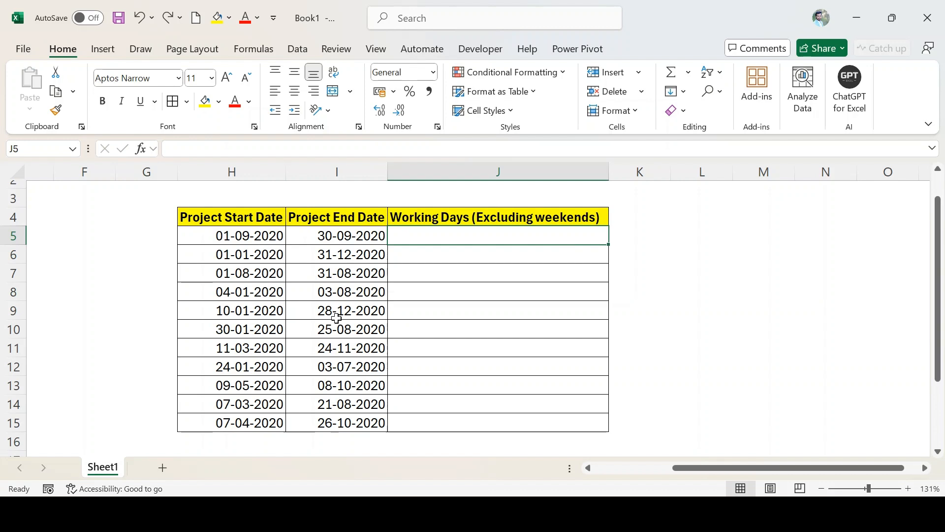
Enter the formula =I5-H5 in J5 to subtract the project start date from the end date.
{"action": "type", "text": "="}
{"action": "key", "text": "Left"}
{"action": "type", "text": "-"}
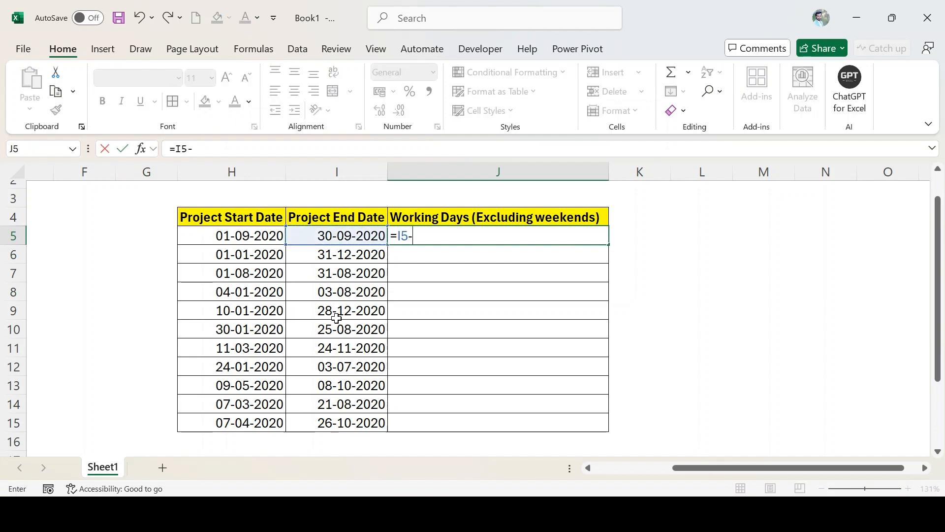
{"action": "key", "text": "Left"}
{"action": "key", "text": "Left"}
{"action": "key", "text": "Return"}
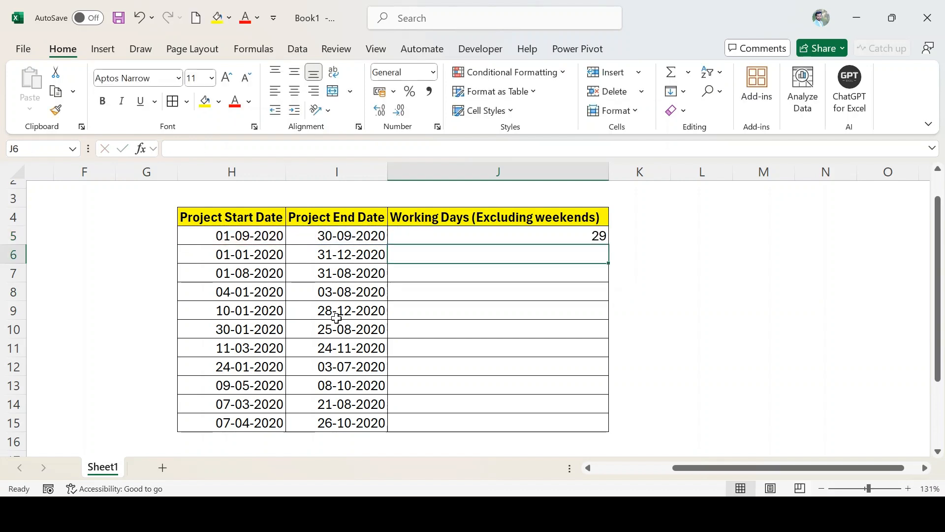
{"action": "key", "text": "Up"}
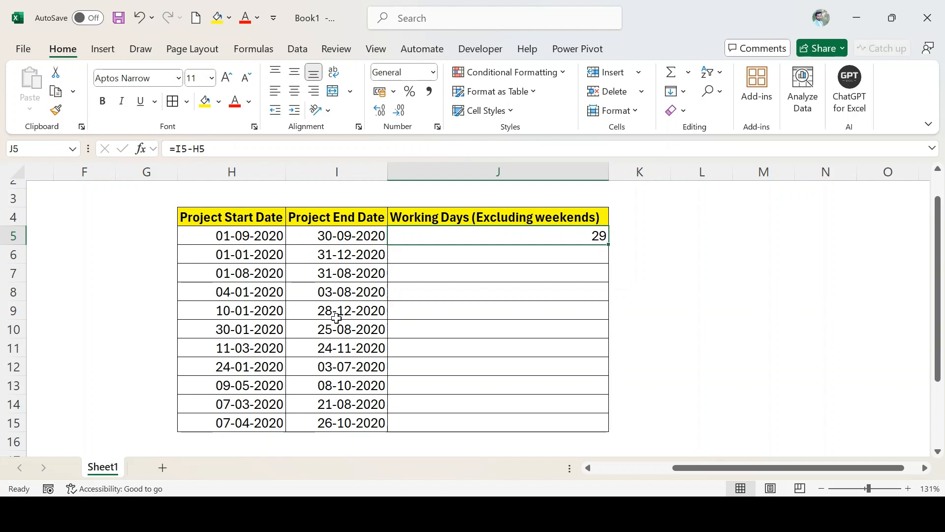
Replace the formula in J5 with =NETWORKDAYS(H5,I5) to count workdays between the start and end dates.
{"action": "type", "text": "=we"}
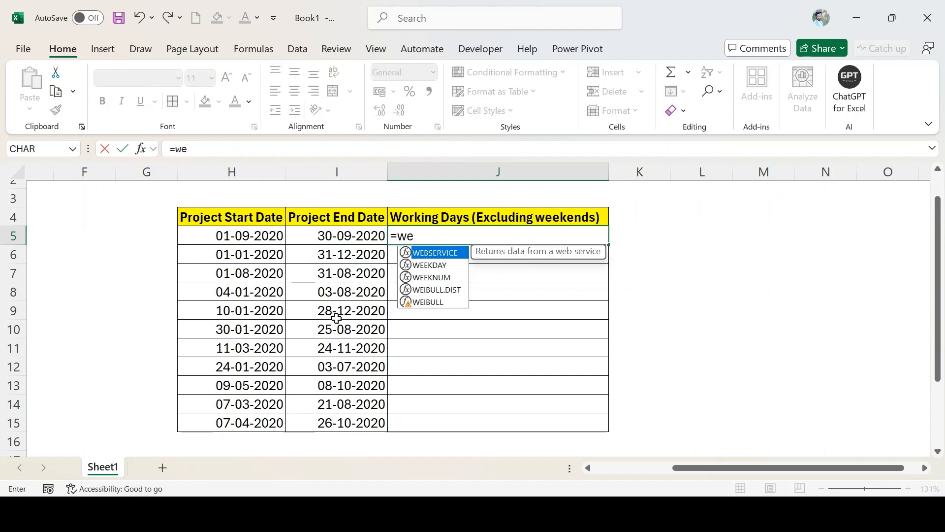
{"action": "key", "text": "BackSpace"}
{"action": "key", "text": "BackSpace"}
{"action": "type", "text": "net"}
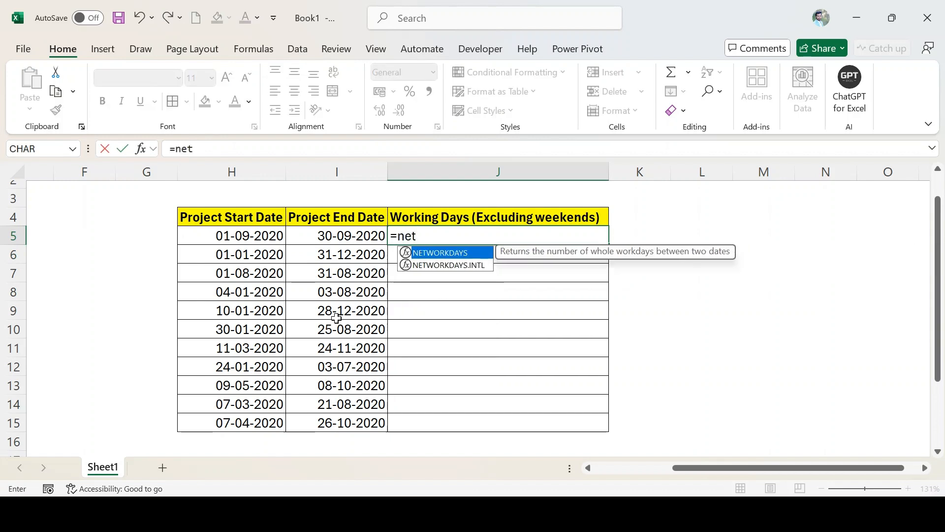
{"action": "key", "text": "Tab"}
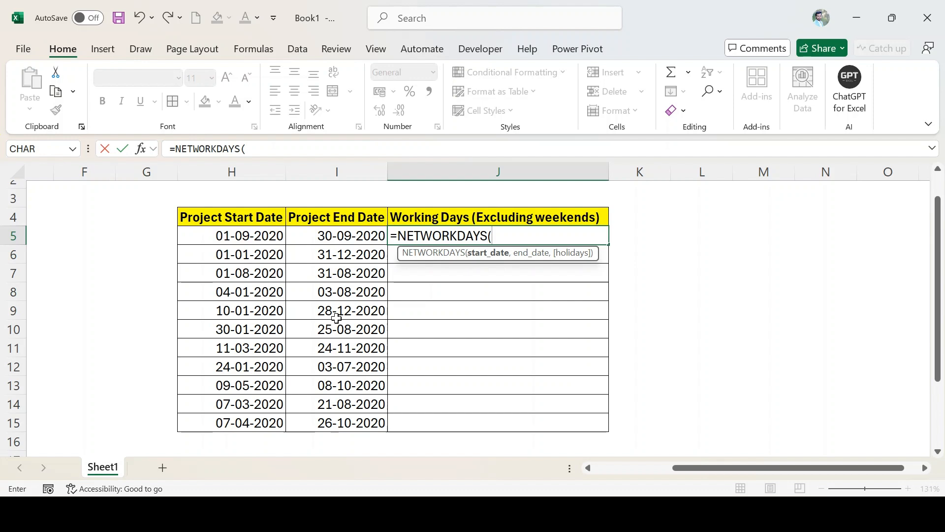
{"action": "key", "text": "Left"}
{"action": "key", "text": "Left"}
{"action": "type", "text": ","}
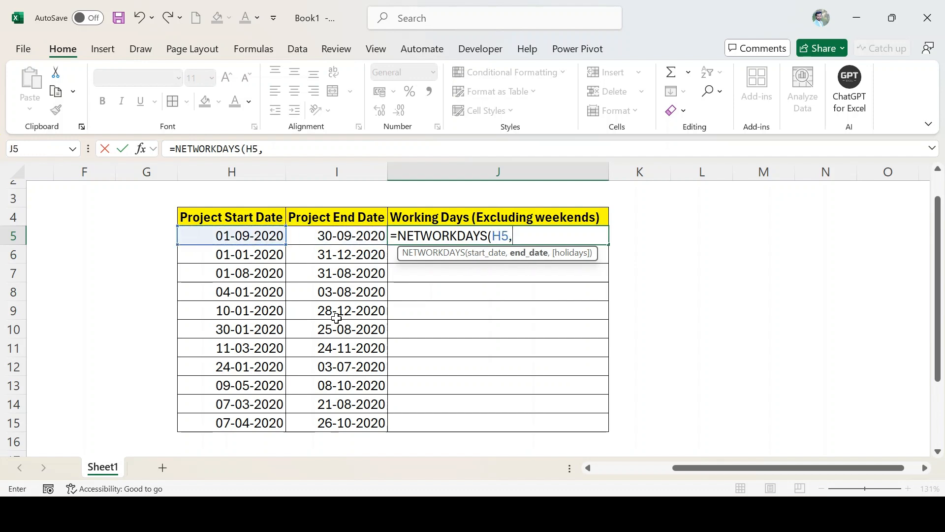
{"action": "key", "text": "Left"}
{"action": "key", "text": "Return"}
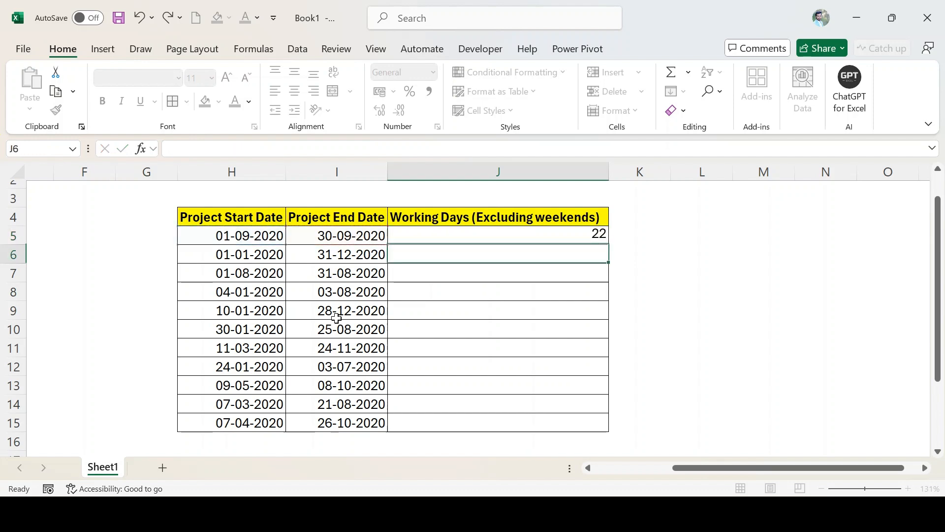
{"action": "key", "text": "Up"}
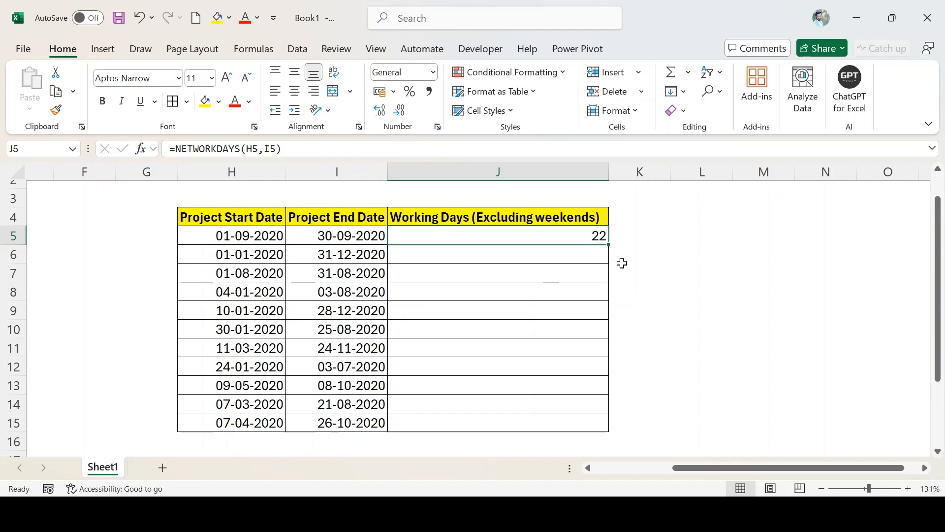
Begin a NETWORKDAYS.INTL formula in J5 with H5 as the start date and I5 as the end date.
{"action": "left_click", "coordinate": [696, 235]}
{"action": "left_click", "coordinate": [582, 238]}
{"action": "type", "text": "=net"}
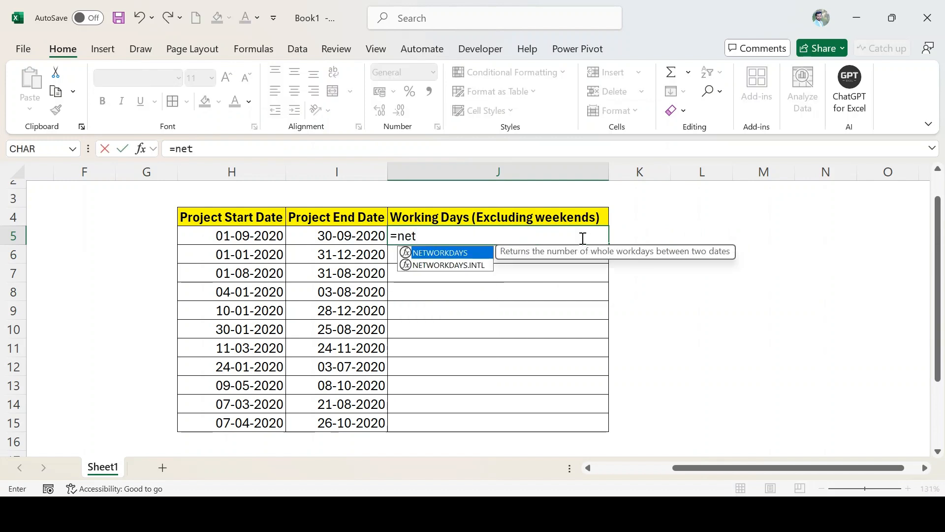
{"action": "key", "text": "Down"}
{"action": "key", "text": "Tab"}
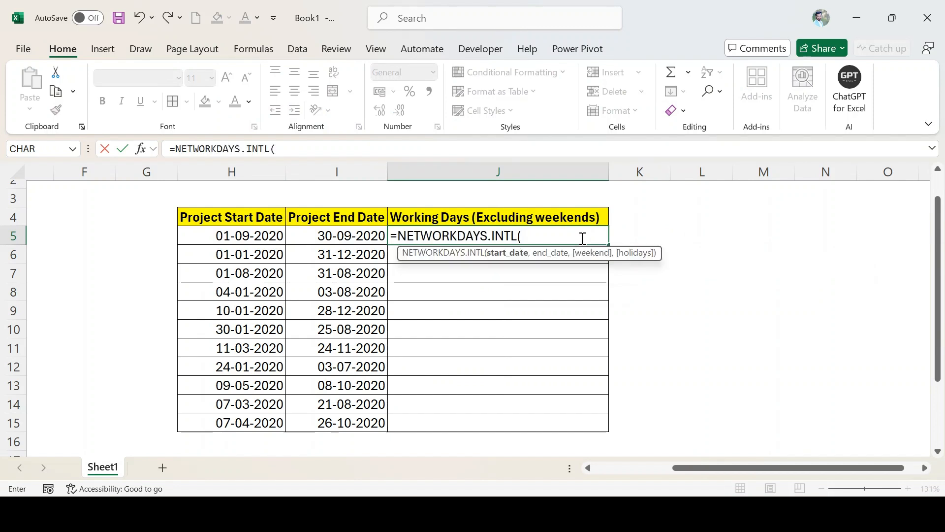
{"action": "key", "text": "Left"}
{"action": "key", "text": "Left"}
{"action": "type", "text": ","}
{"action": "key", "text": "Left"}
{"action": "type", "text": ","}
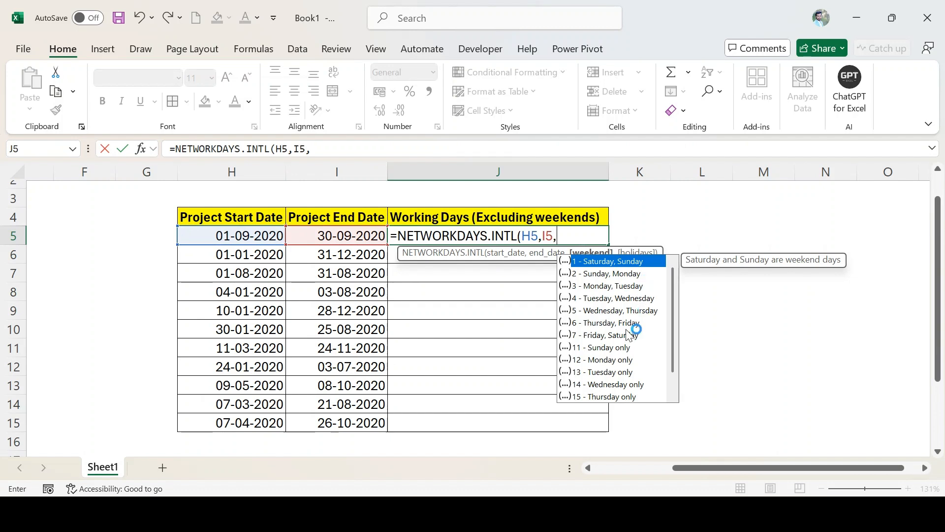
Set the weekend argument to 11 (Sunday only) and complete the NETWORKDAYS.INTL formula in J5.
{"action": "scroll", "coordinate": [626, 334], "scroll_direction": "down", "scroll_amount": 1}
{"action": "scroll", "coordinate": [626, 335], "scroll_direction": "up", "scroll_amount": 1}
{"action": "left_click", "coordinate": [624, 349]}
{"action": "double_click", "coordinate": [626, 349]}
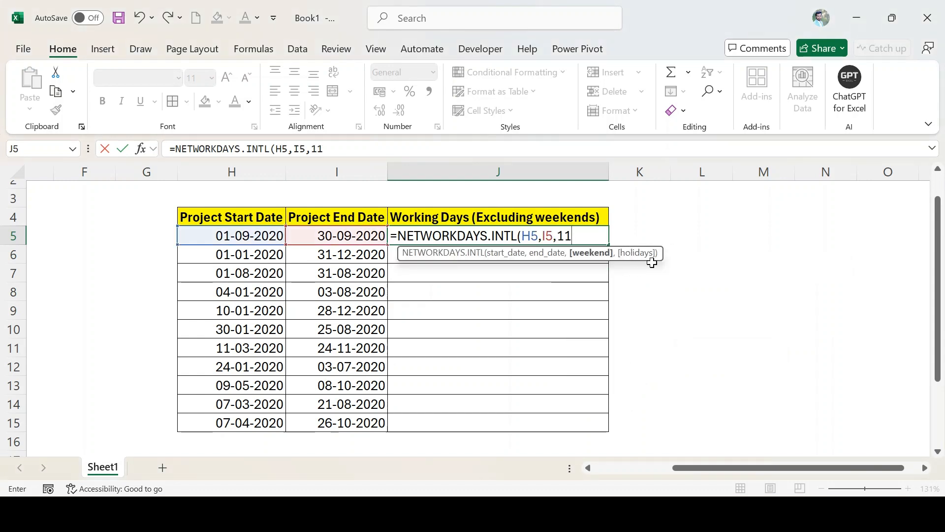
{"action": "type", "text": ")"}
{"action": "key", "text": "ctrl+Return"}
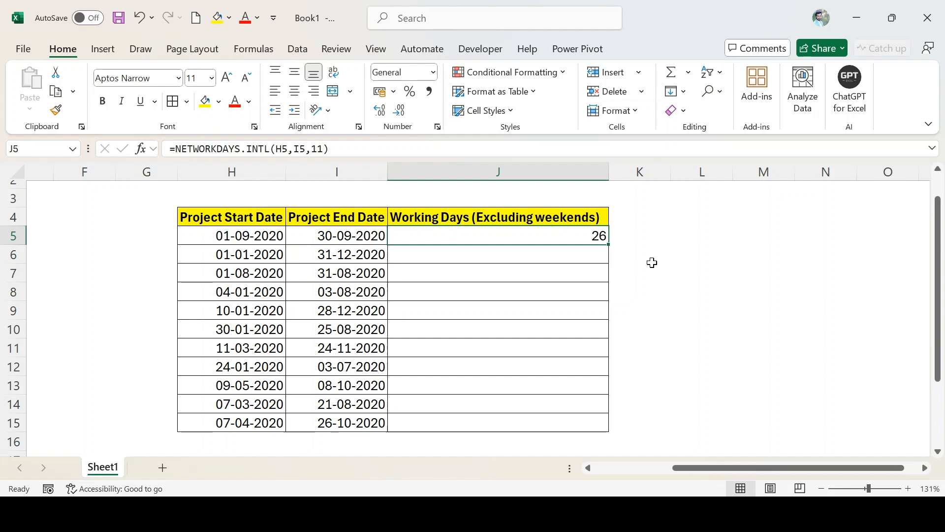
Remove weekend code 11 from the J5 formula and look through the other available weekend options.
{"action": "double_click", "coordinate": [599, 234]}
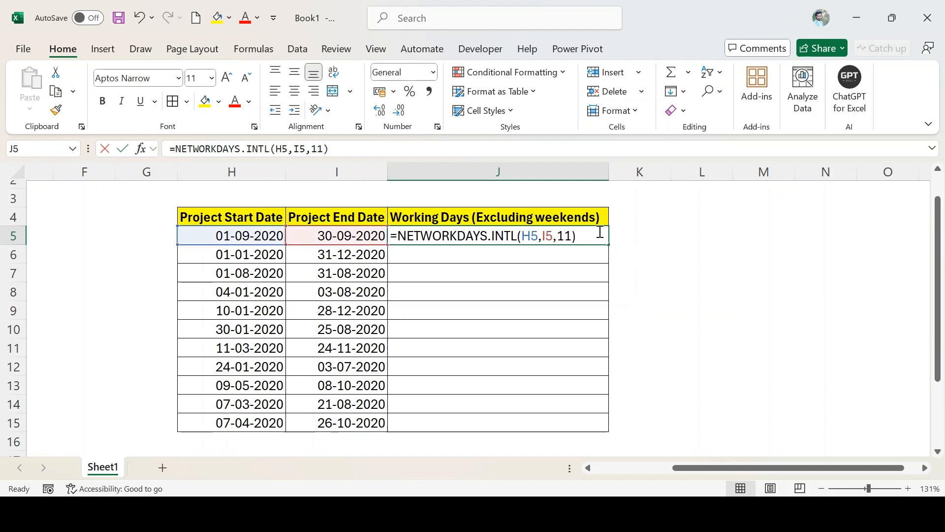
{"action": "left_click", "coordinate": [568, 231]}
{"action": "key", "text": "BackSpace"}
{"action": "key", "text": "BackSpace"}
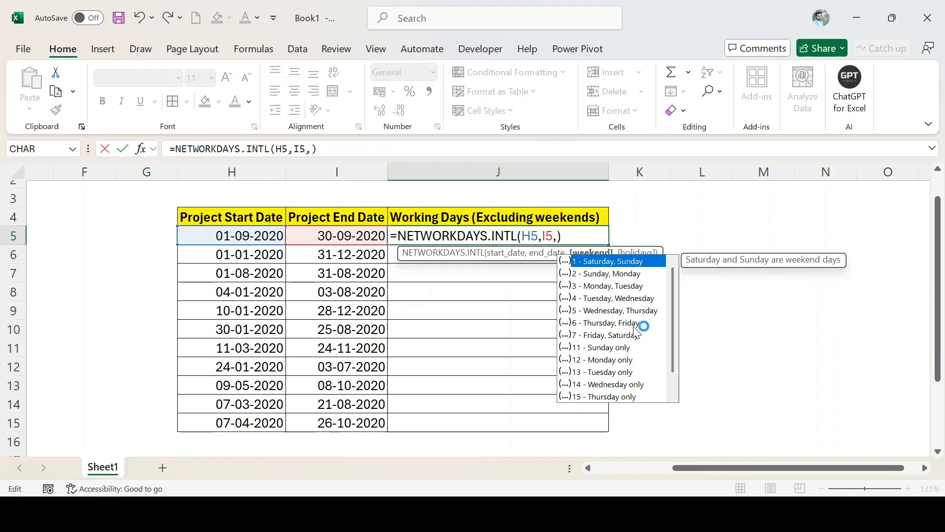
{"action": "left_click", "coordinate": [624, 347]}
{"action": "left_click", "coordinate": [625, 385]}
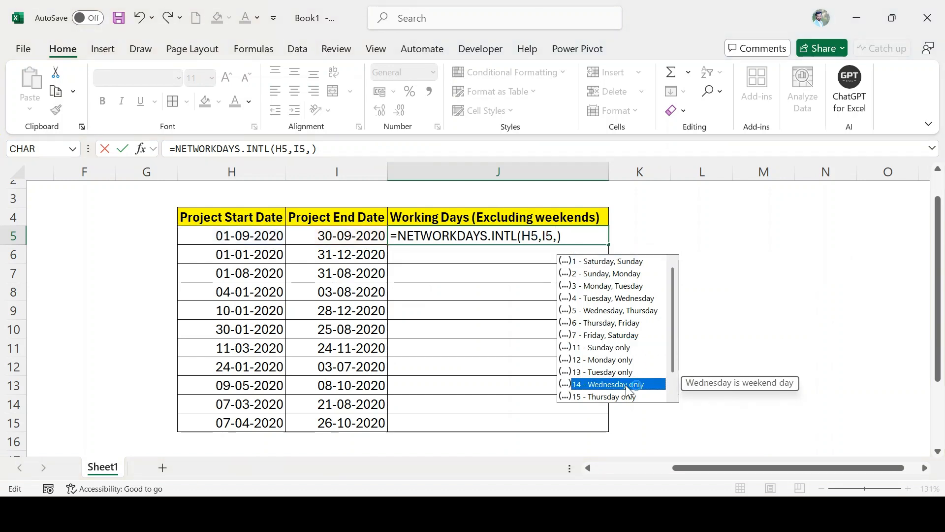
{"action": "left_click", "coordinate": [626, 360]}
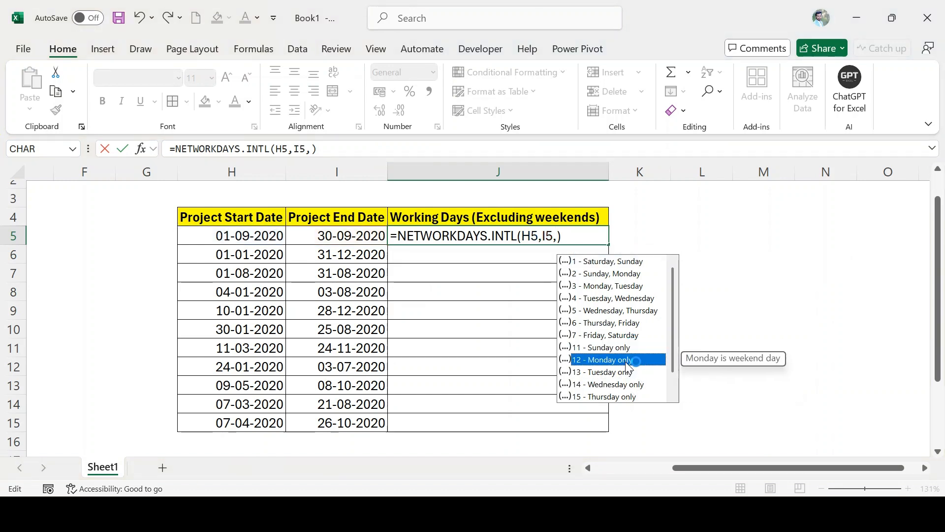
{"action": "scroll", "coordinate": [621, 391], "scroll_direction": "down", "scroll_amount": 1}
{"action": "left_click", "coordinate": [618, 395]}
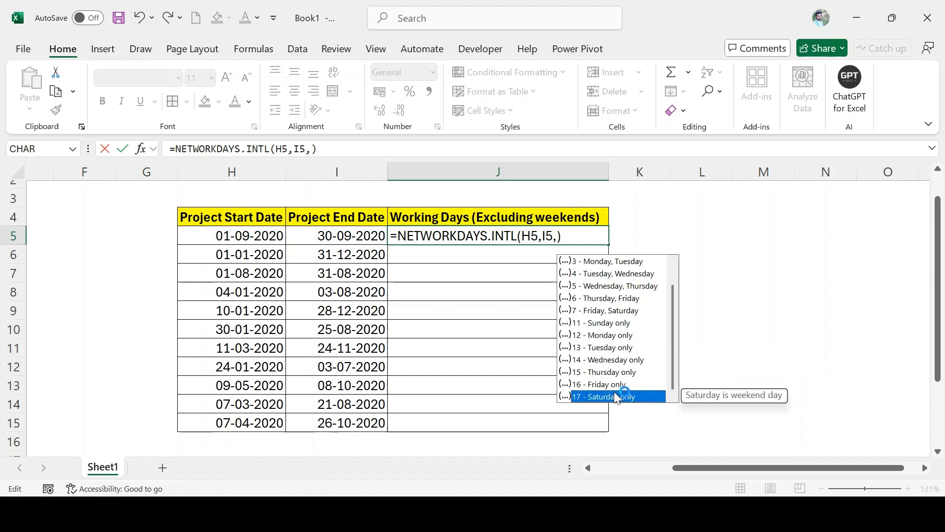
{"action": "left_click", "coordinate": [616, 389]}
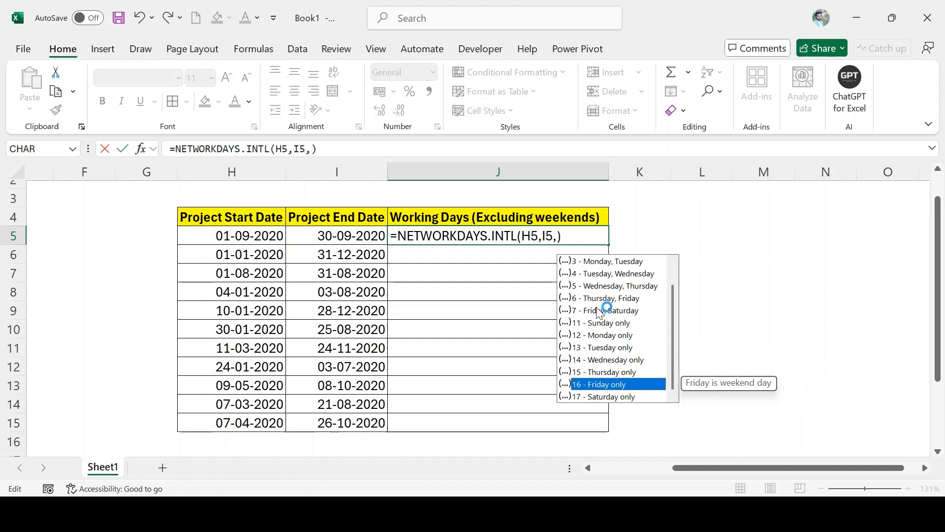
{"action": "left_click", "coordinate": [558, 236]}
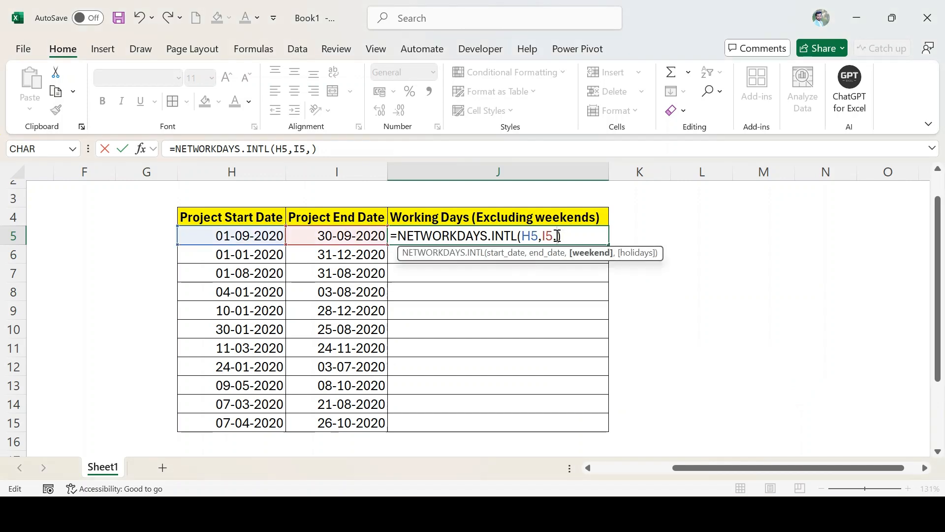
Set the weekend argument in J5 to the string "0100000" so only Tuesday counts as weekend.
{"action": "type", "text": "\""}
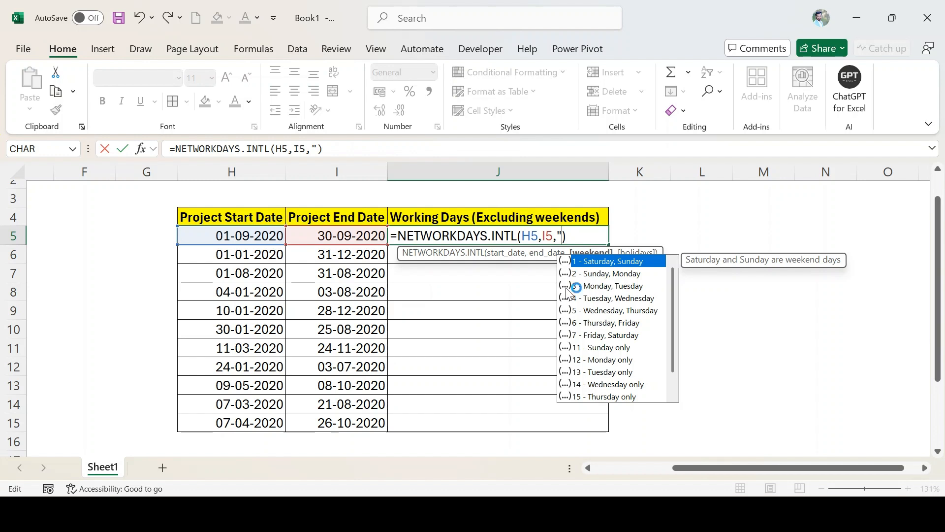
{"action": "type", "text": "0"}
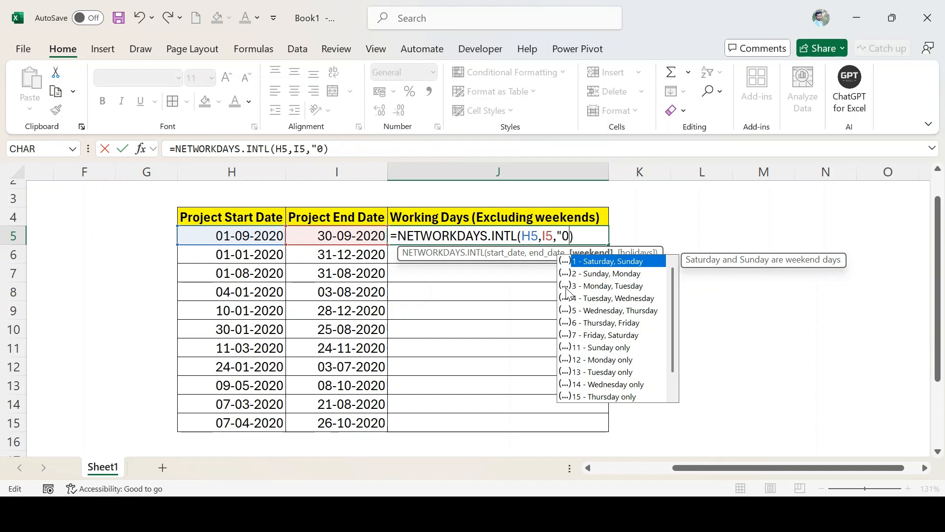
{"action": "type", "text": "1"}
{"action": "type", "text": "00"}
{"action": "type", "text": "000"}
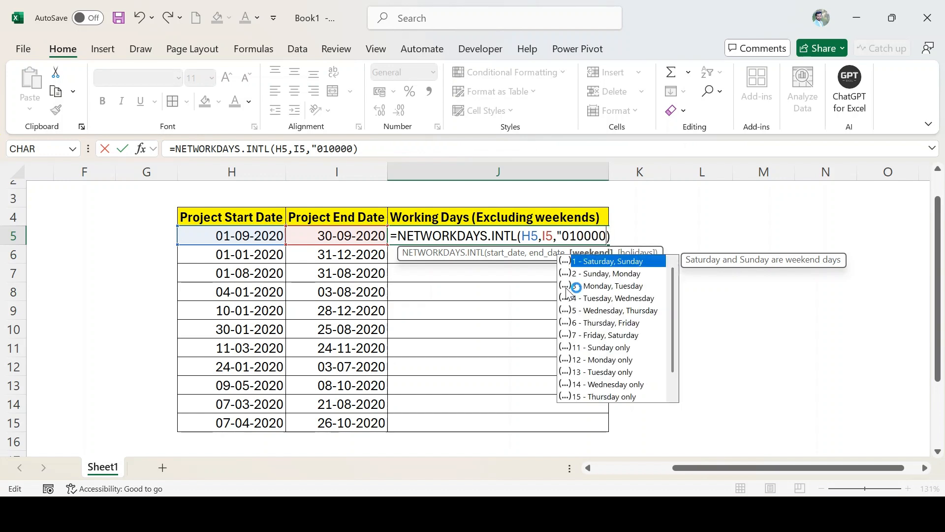
{"action": "type", "text": "\""}
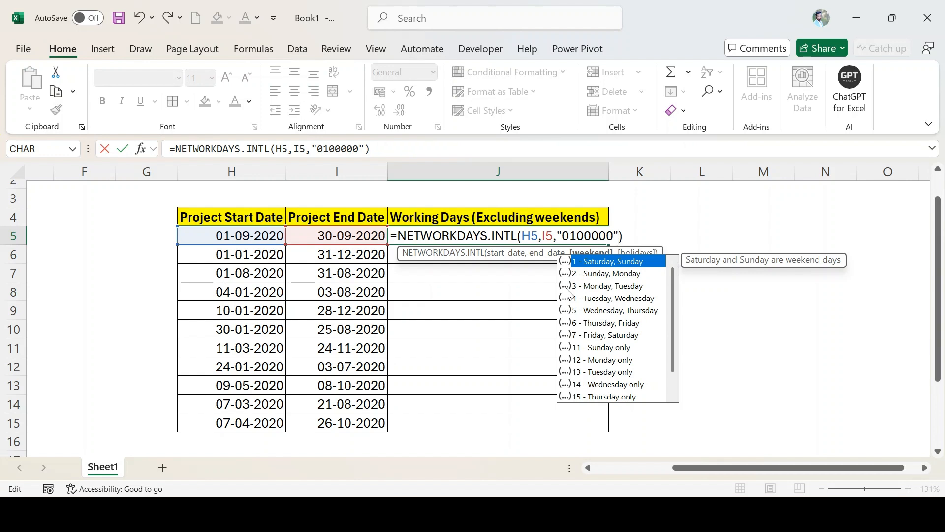
{"action": "key", "text": "Return"}
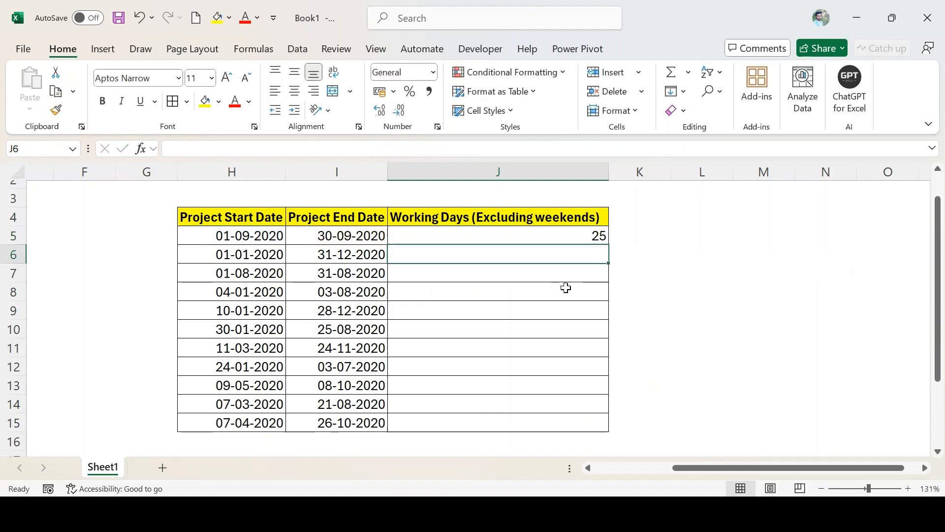
{"action": "key", "text": "Up"}
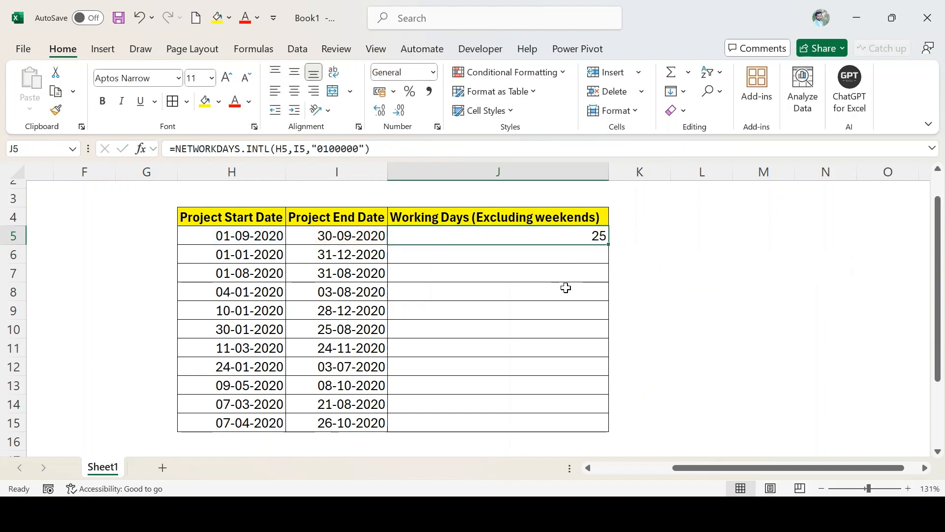
Change the weekend string in the J5 formula to "1111111" and fill the formula down through J15.
{"action": "double_click", "coordinate": [560, 235]}
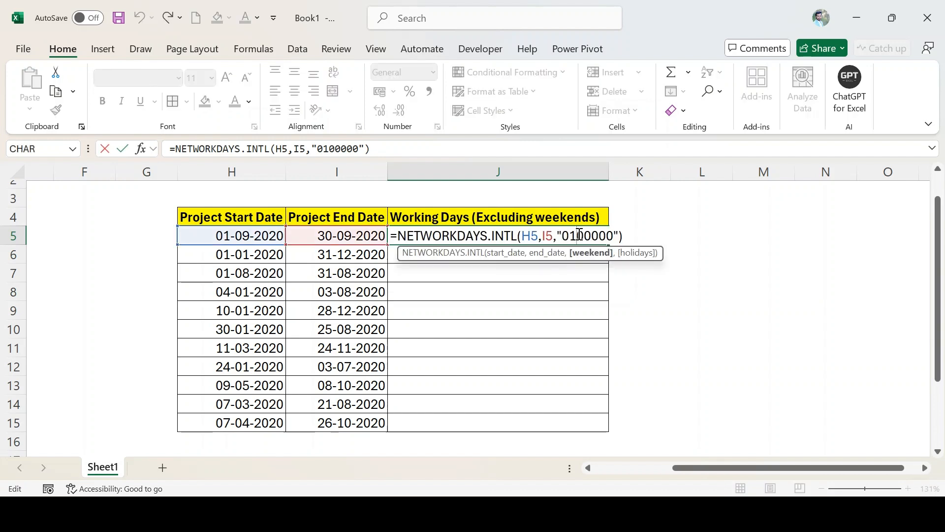
{"action": "key", "text": "Delete"}
{"action": "key", "text": "Delete"}
{"action": "key", "text": "Delete"}
{"action": "key", "text": "Delete"}
{"action": "key", "text": "Delete"}
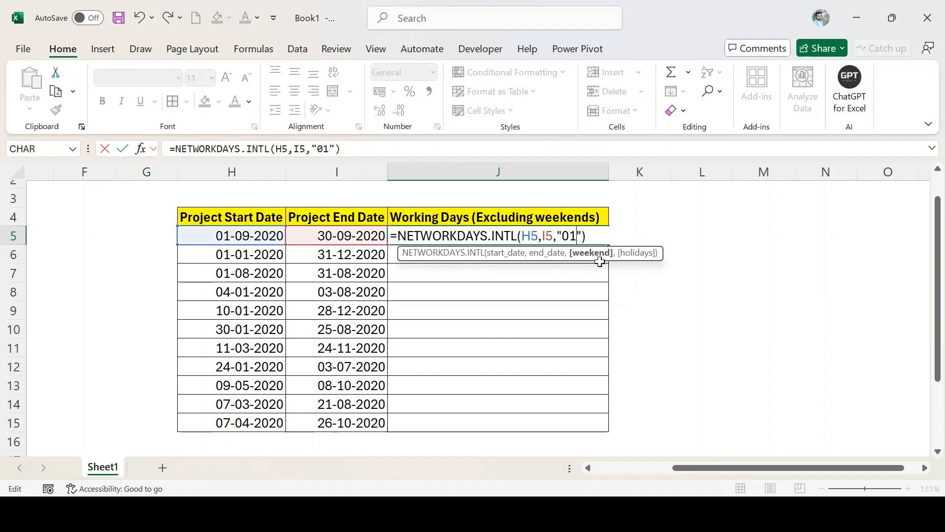
{"action": "key", "text": "BackSpace"}
{"action": "key", "text": "BackSpace"}
{"action": "type", "text": "11"}
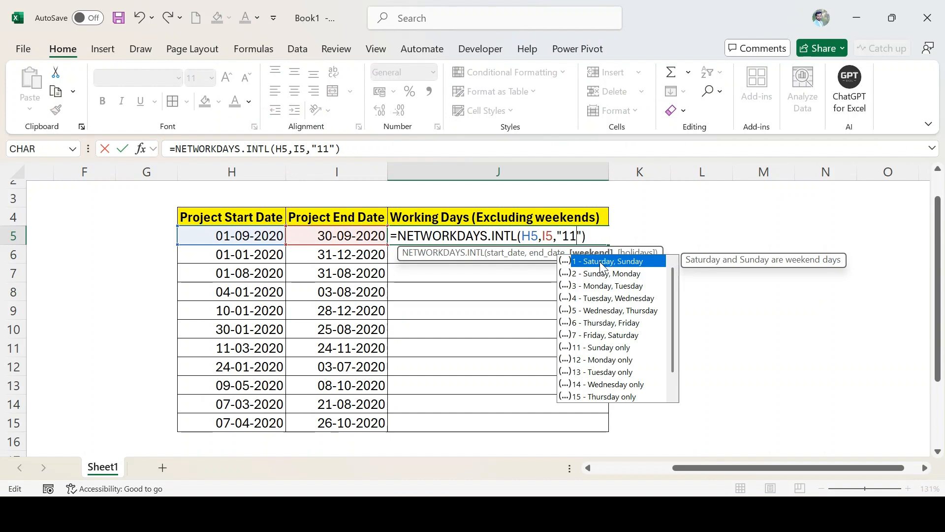
{"action": "type", "text": "11111"}
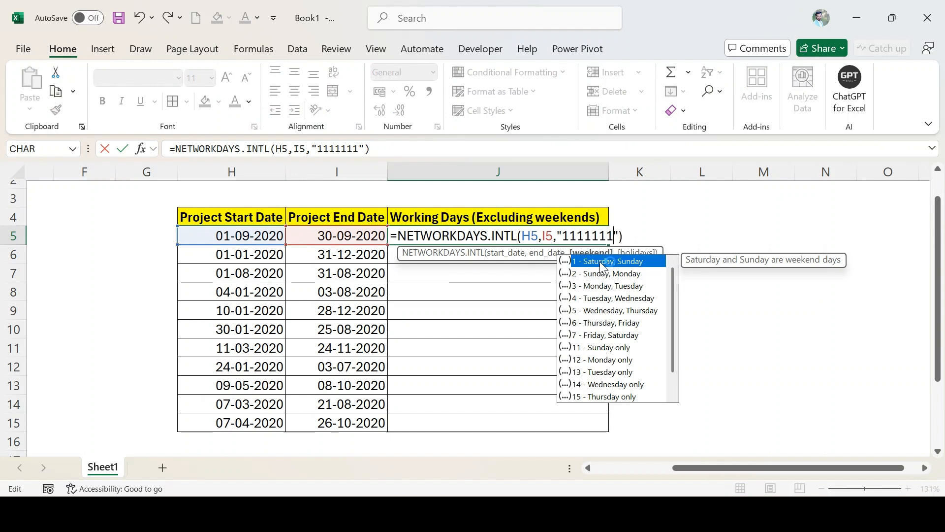
{"action": "key", "text": "ctrl+Return"}
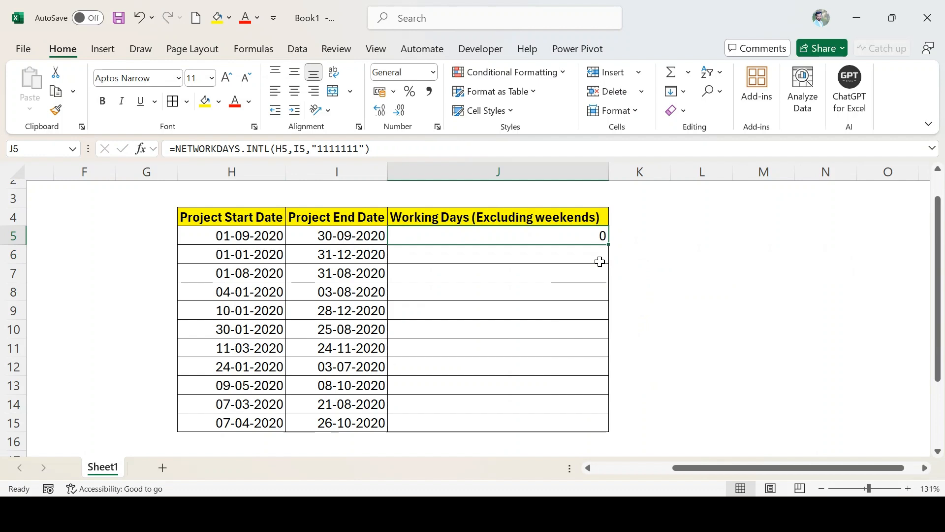
{"action": "double_click", "coordinate": [609, 245]}
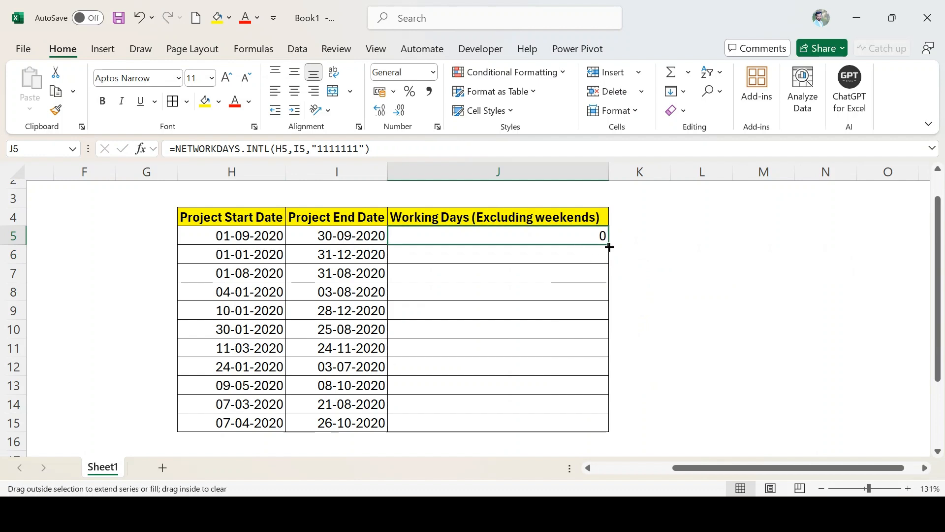
{"action": "left_click", "coordinate": [590, 237]}
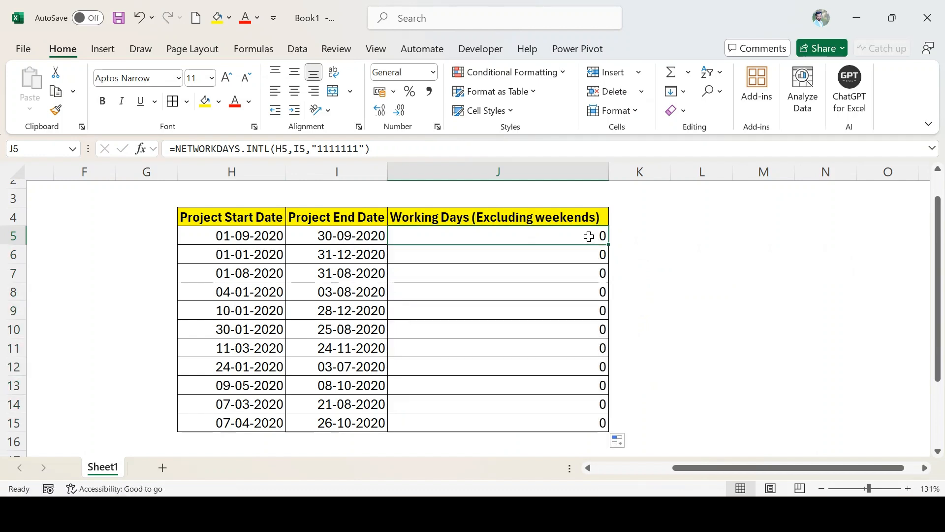